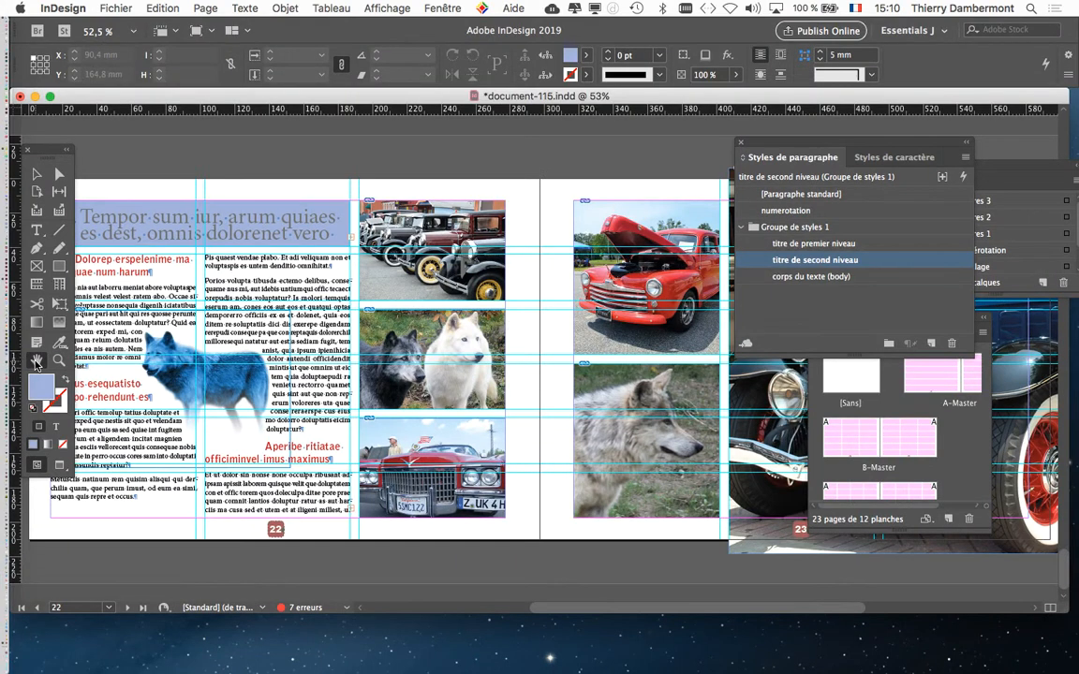
Close the Styles de paragraphe panel covering the spread.
{"action": "left_click_drag", "start_coordinate": [763, 145], "coordinate": [454, 428]}
{"action": "left_click", "coordinate": [432, 430]}
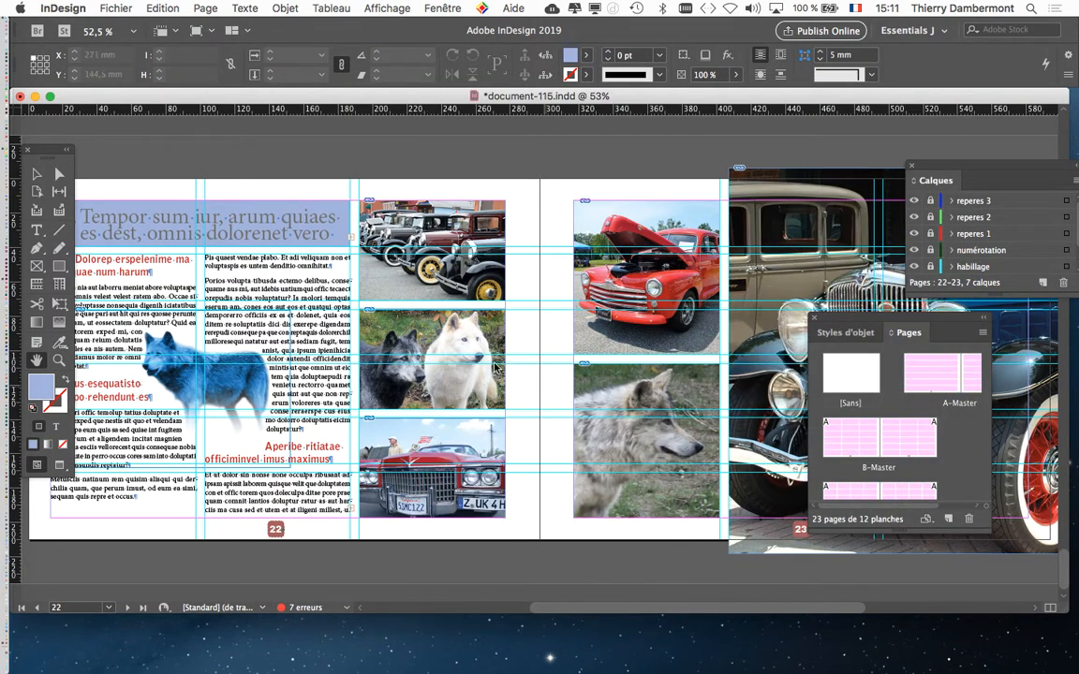
{"action": "left_click_drag", "start_coordinate": [221, 314], "coordinate": [341, 304]}
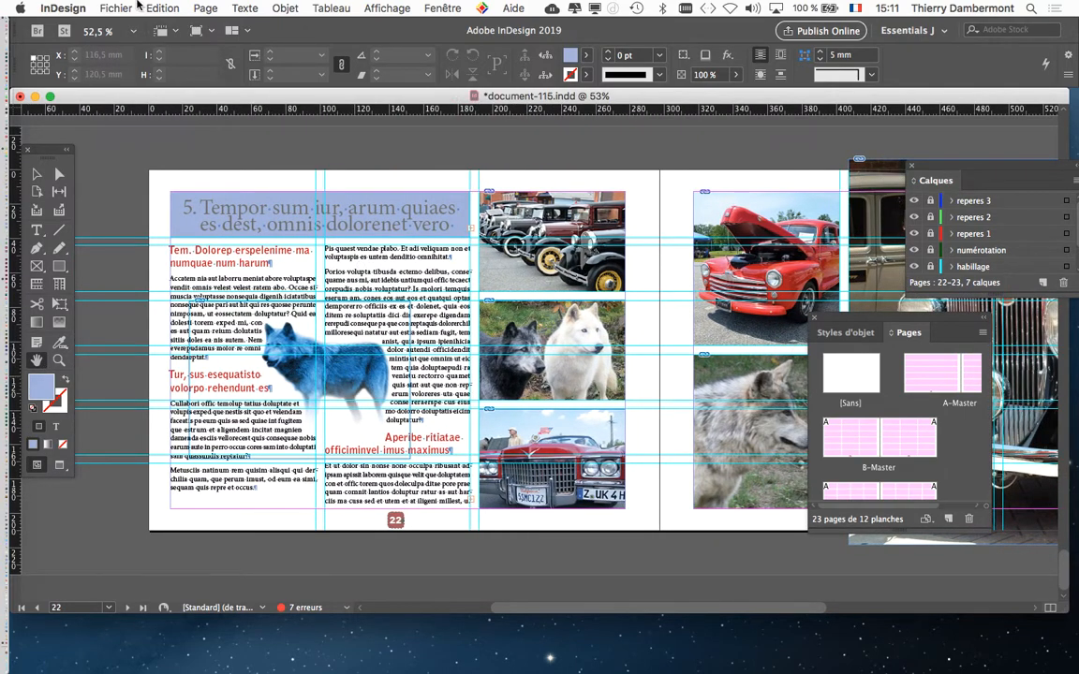
Save the document under the new name document-116.indd in the Dossier document-114 folder.
{"action": "left_click", "coordinate": [131, 8]}
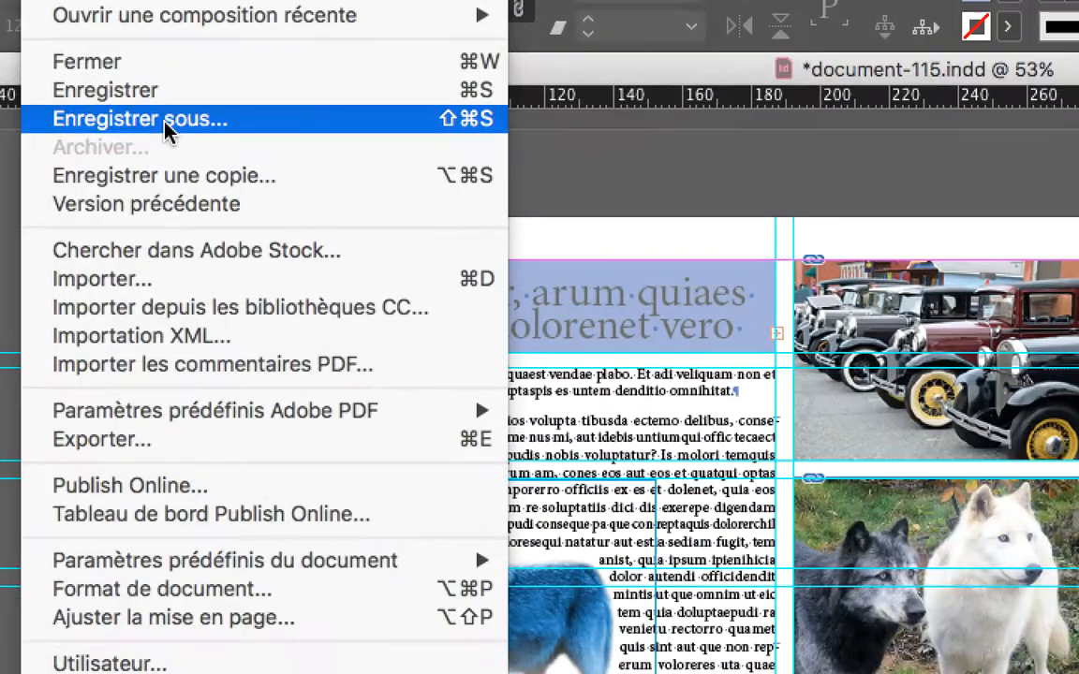
{"action": "left_click", "coordinate": [165, 123]}
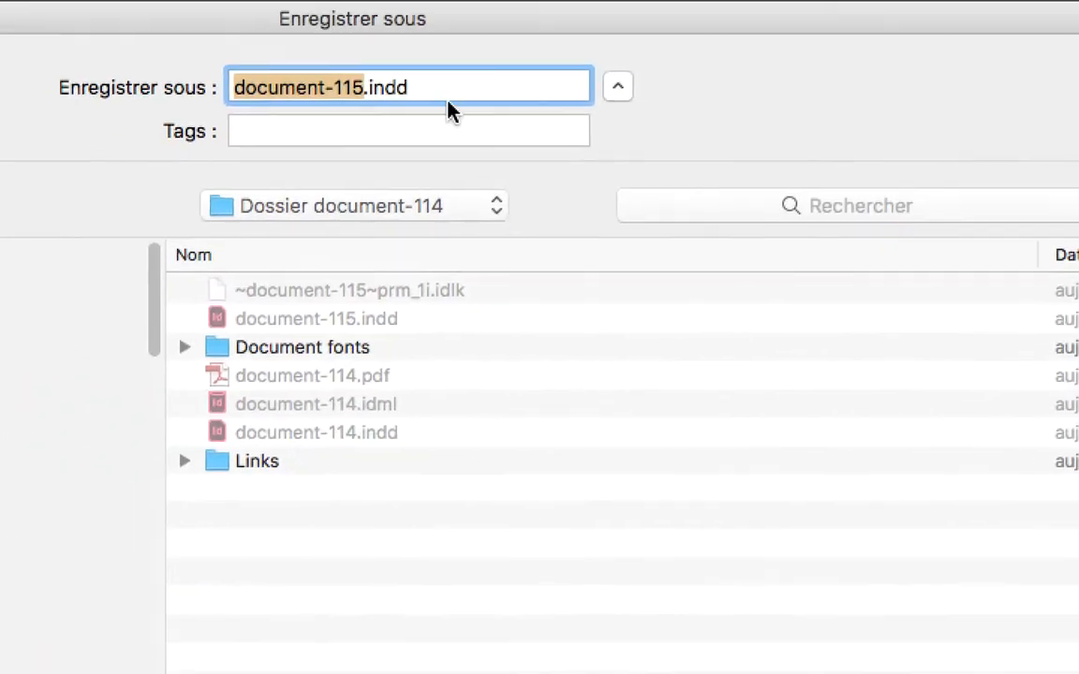
{"action": "left_click", "coordinate": [955, 49]}
{"action": "left_click_drag", "start_coordinate": [934, 50], "coordinate": [927, 58]}
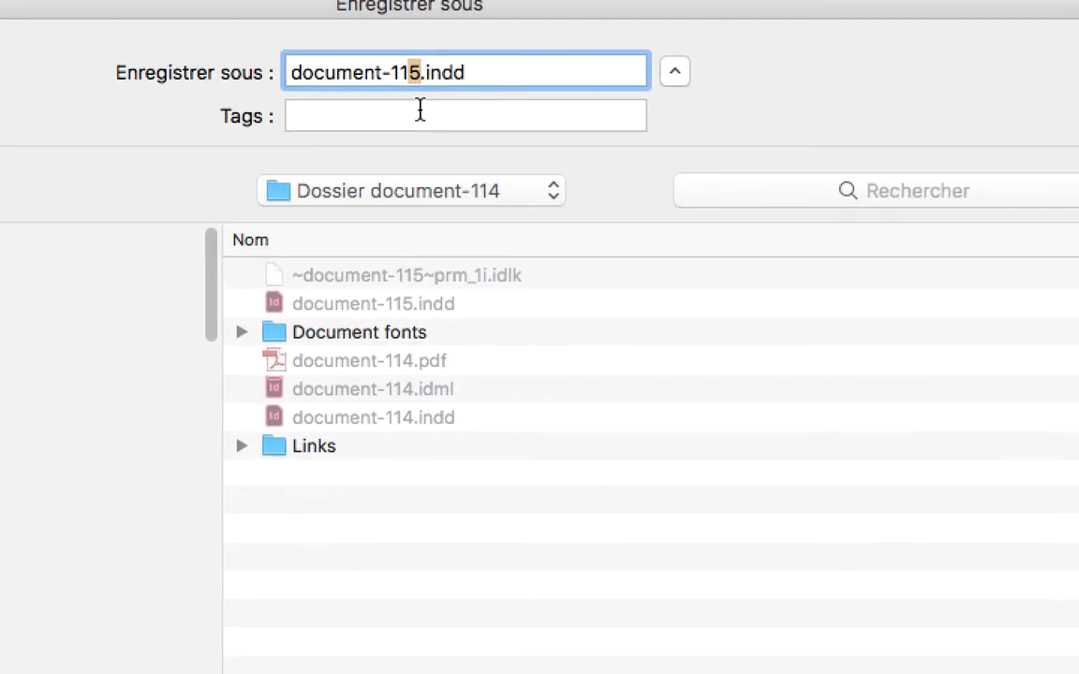
{"action": "type", "text": "6"}
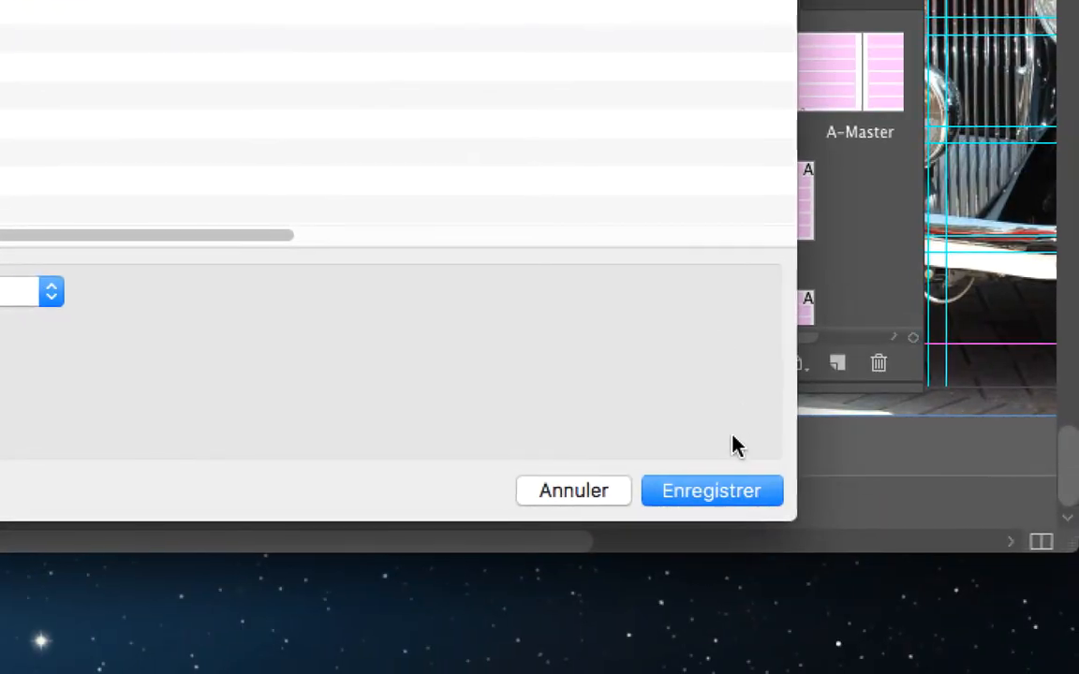
{"action": "left_click", "coordinate": [734, 484]}
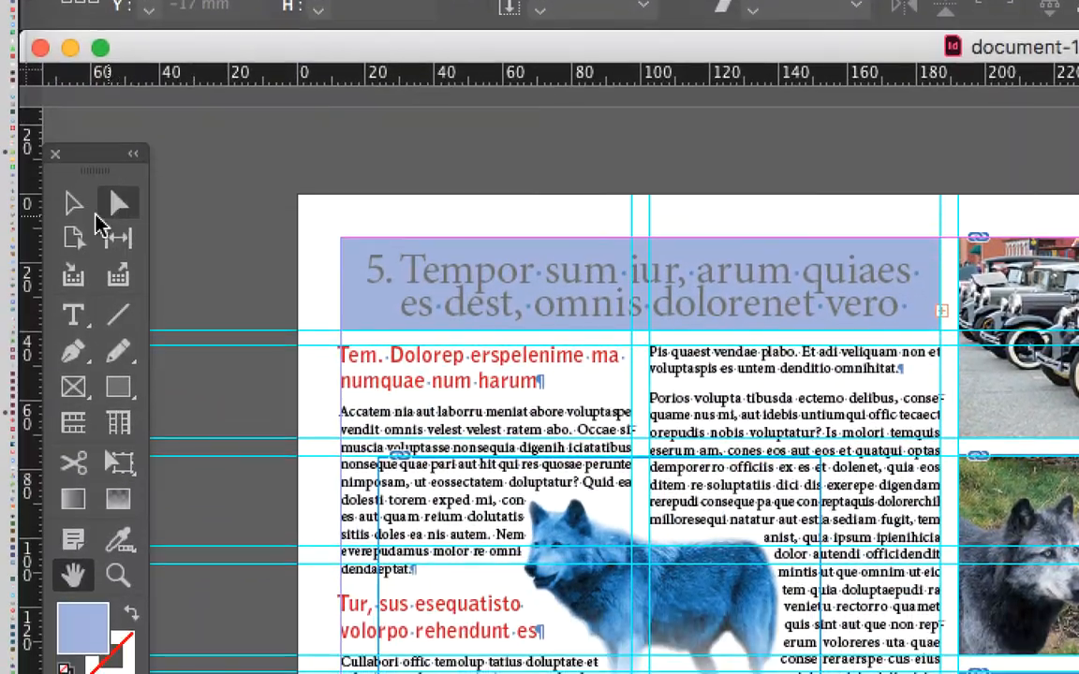
Activate the Selection tool and display the Styles de paragraphe panel over the middle of the spread.
{"action": "left_click", "coordinate": [49, 265]}
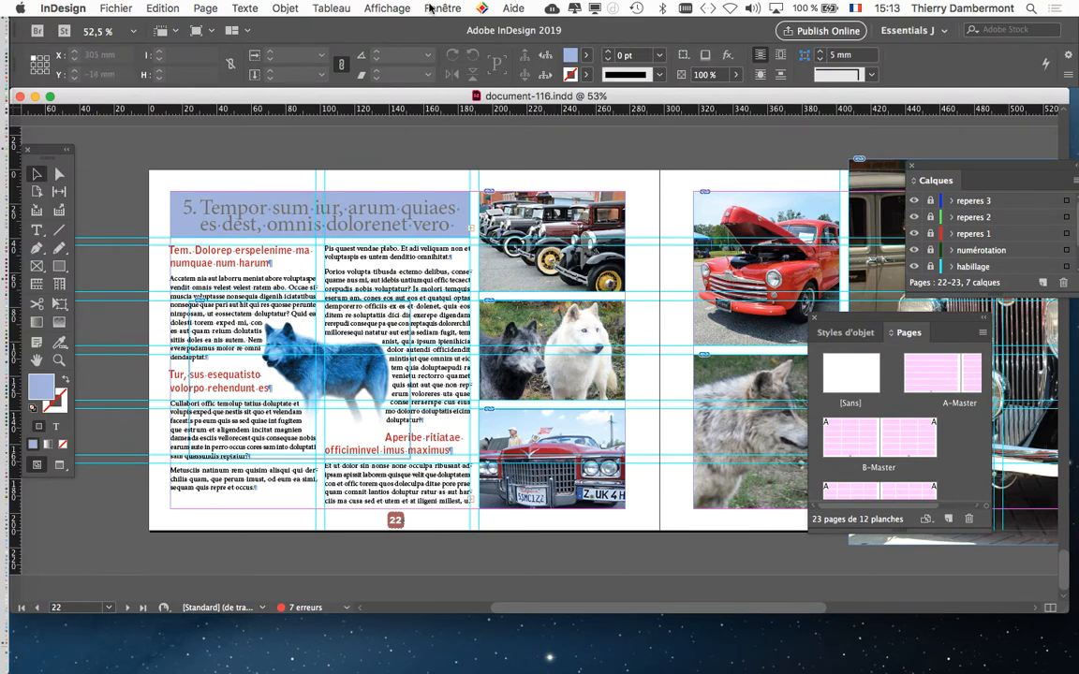
{"action": "left_click", "coordinate": [247, 8]}
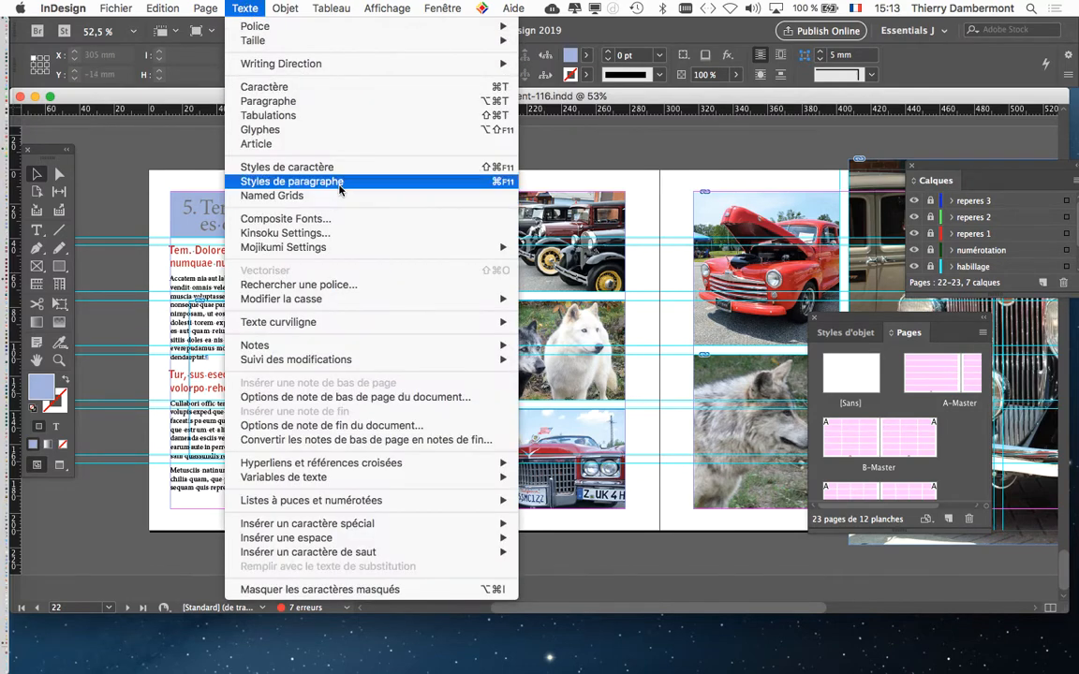
{"action": "left_click", "coordinate": [304, 167]}
{"action": "left_click_drag", "start_coordinate": [572, 432], "coordinate": [500, 109]}
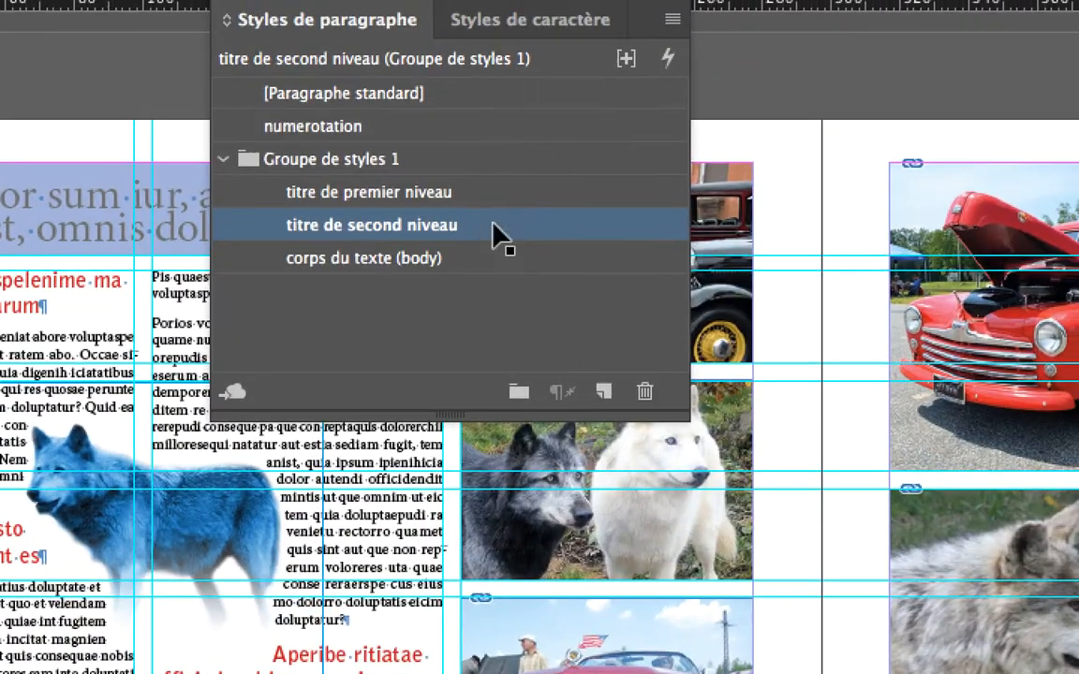
Set the list type of the titre de second niveau paragraph style to Numéros in its bullets and numbering options.
{"action": "double_click", "coordinate": [494, 234]}
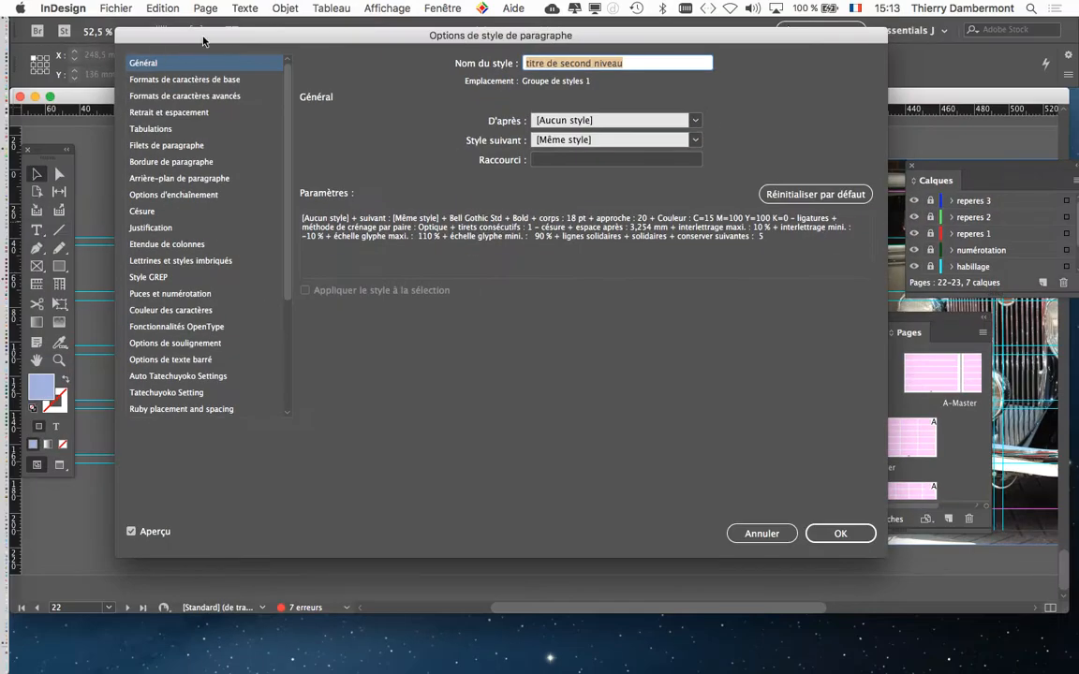
{"action": "left_click_drag", "start_coordinate": [202, 41], "coordinate": [527, 49]}
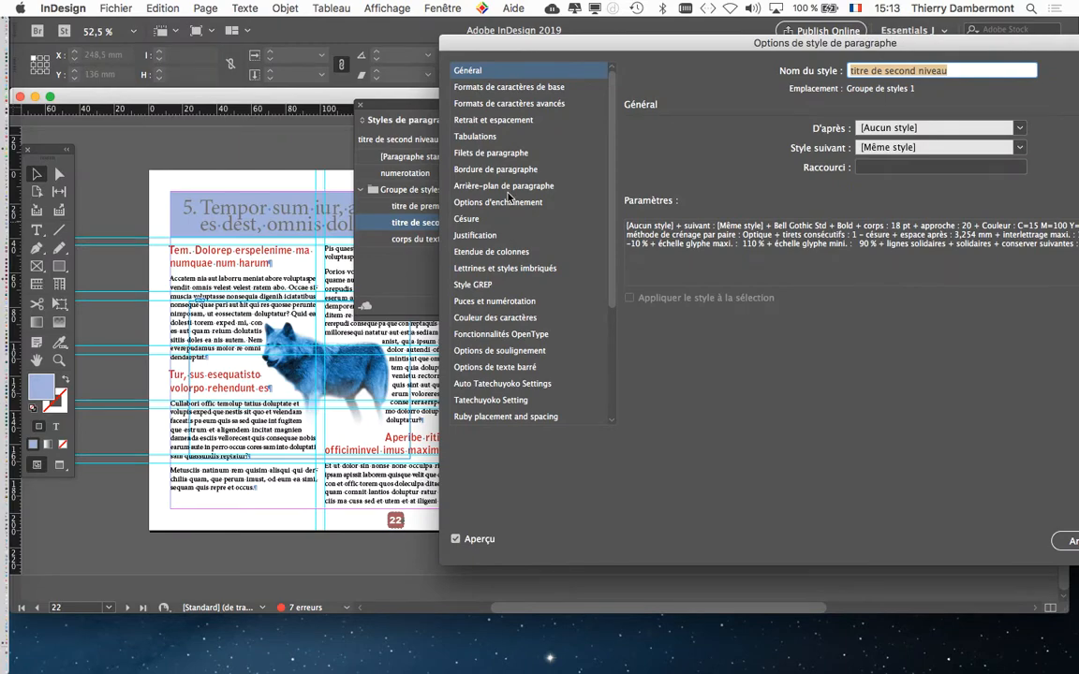
{"action": "left_click", "coordinate": [502, 302]}
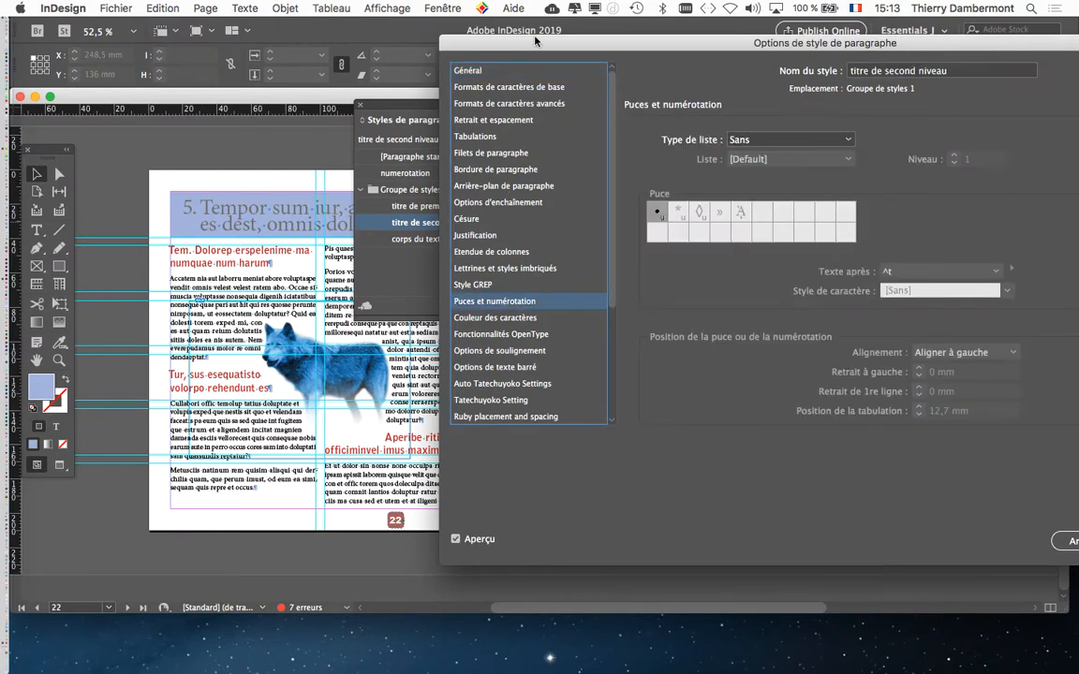
{"action": "left_click_drag", "start_coordinate": [536, 41], "coordinate": [474, 33]}
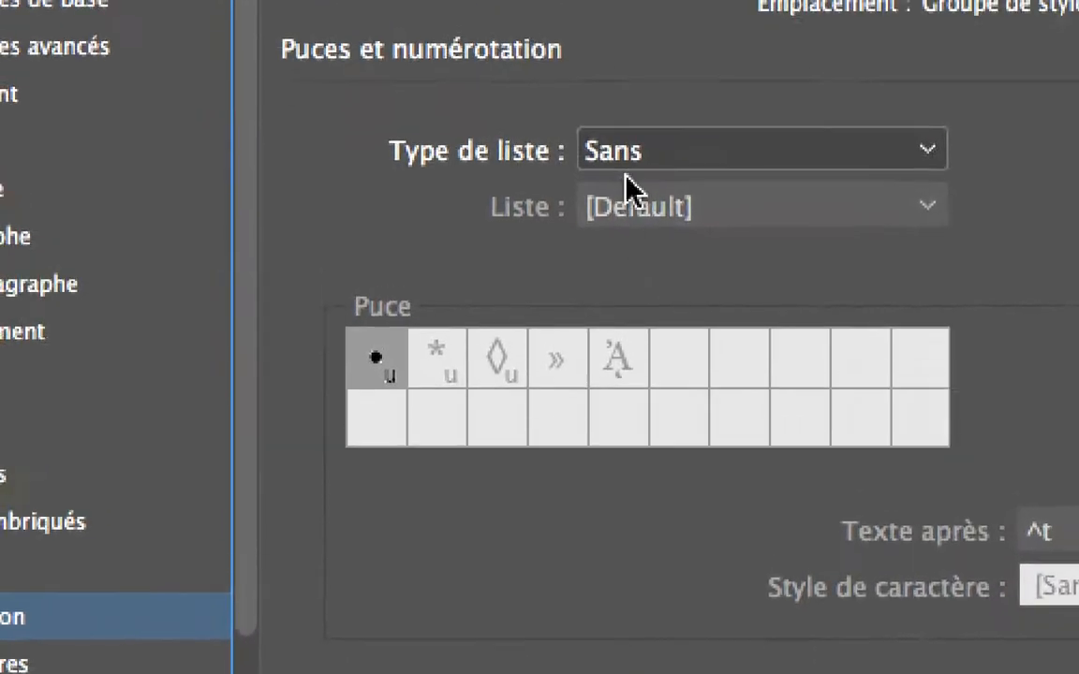
{"action": "left_click", "coordinate": [626, 187]}
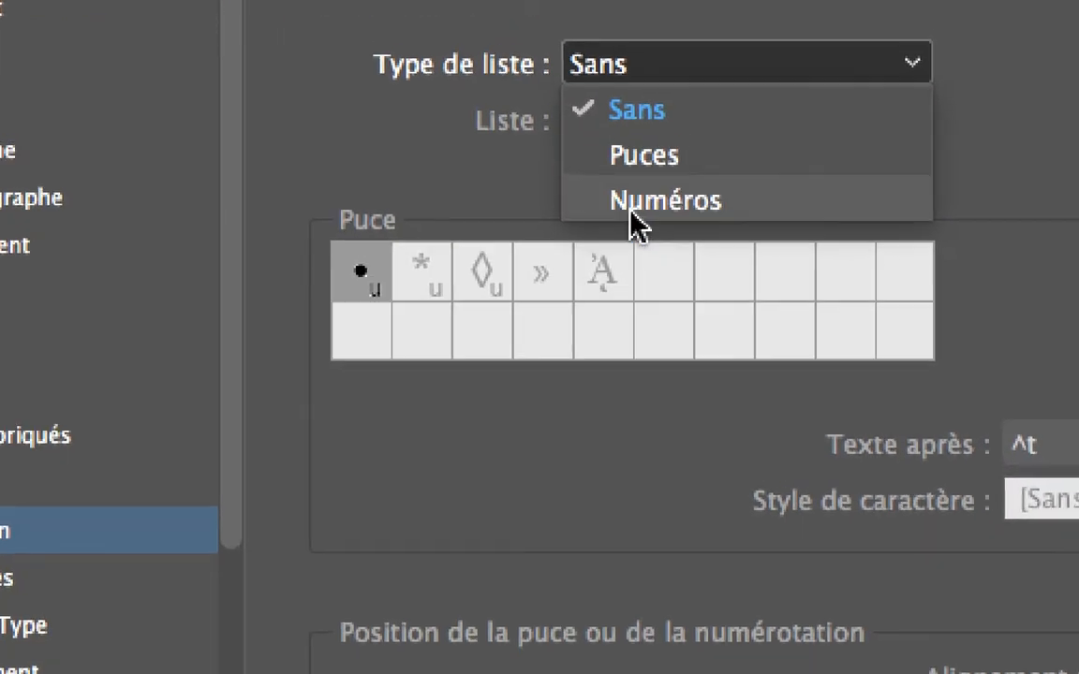
{"action": "left_click", "coordinate": [633, 286]}
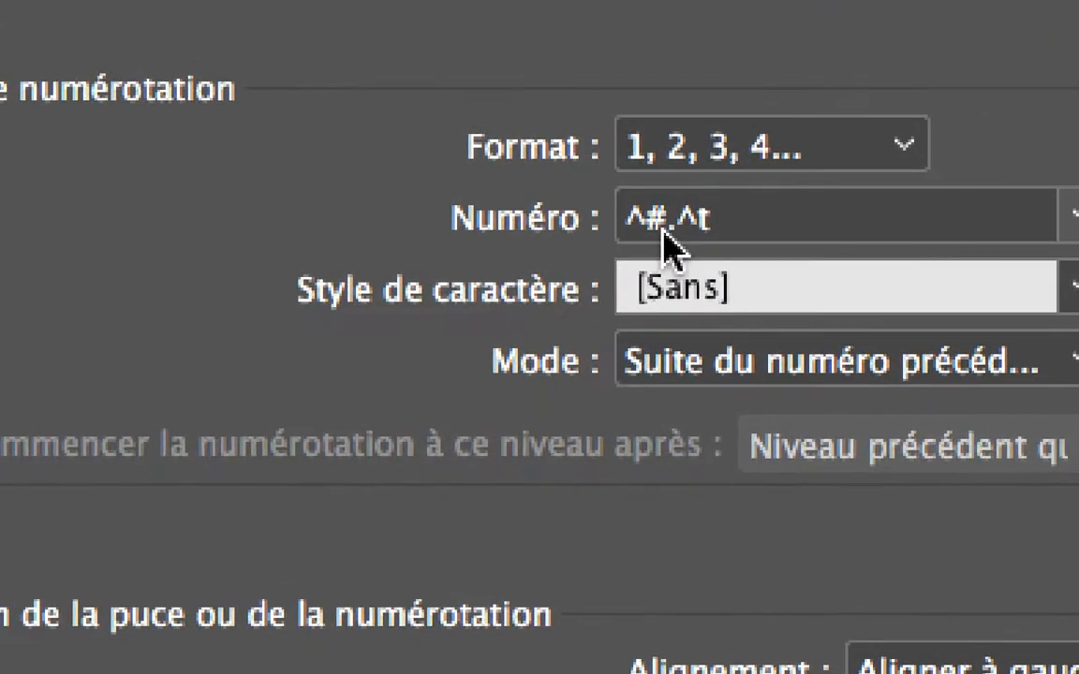
Clear the whole default Numéro expression in the style's numbering settings.
{"action": "left_click", "coordinate": [664, 234]}
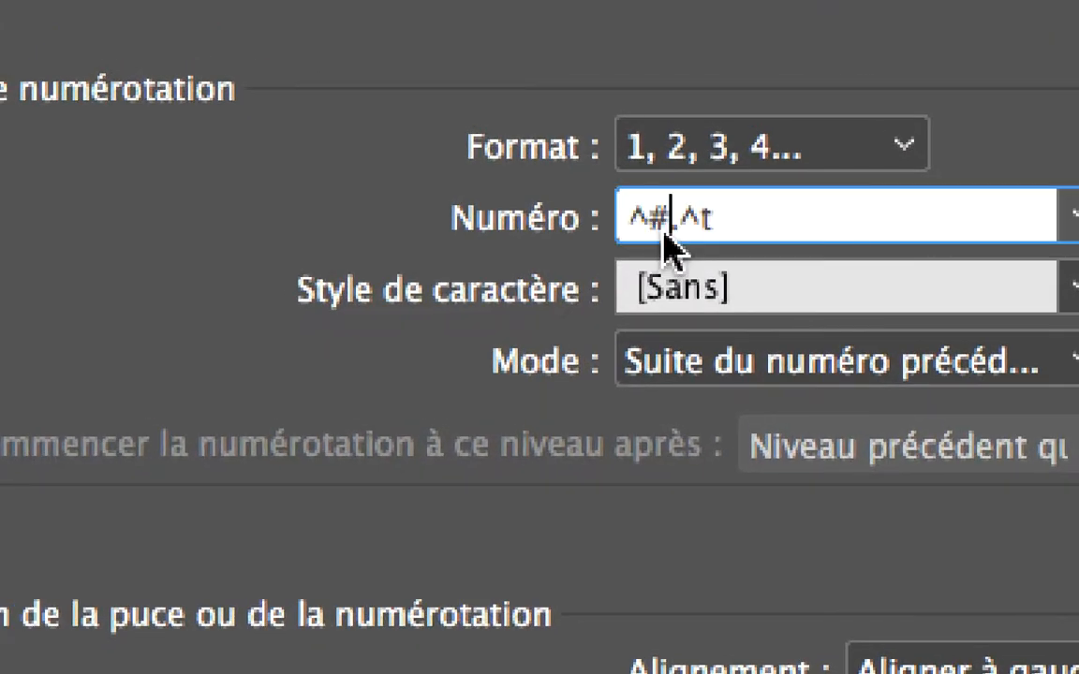
{"action": "double_click", "coordinate": [664, 235]}
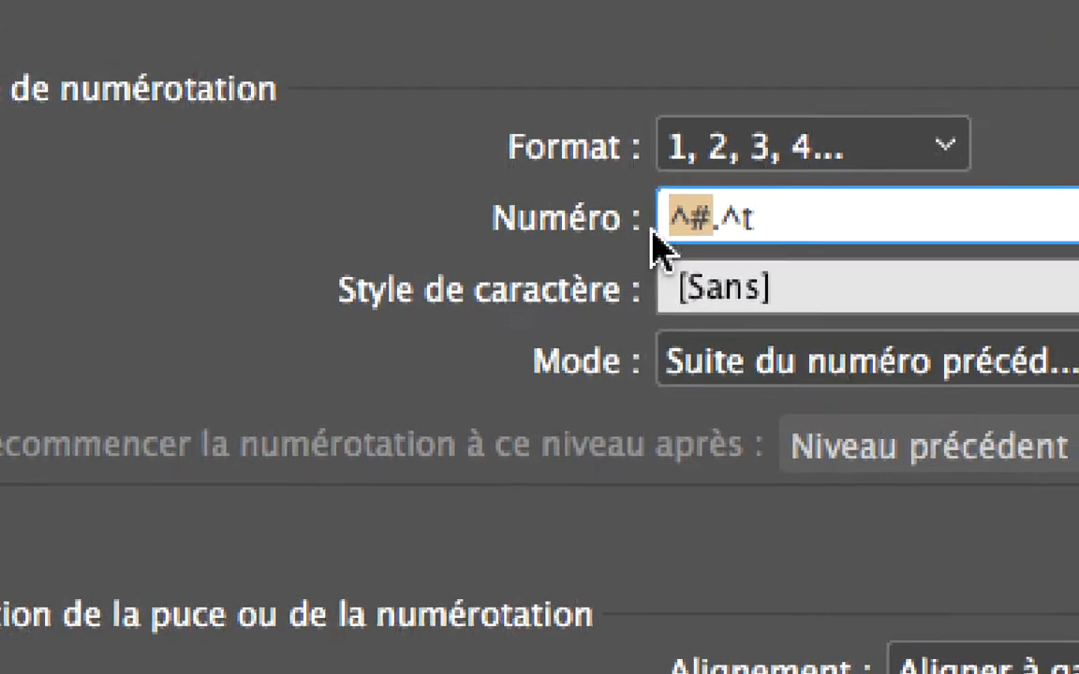
{"action": "double_click", "coordinate": [753, 212]}
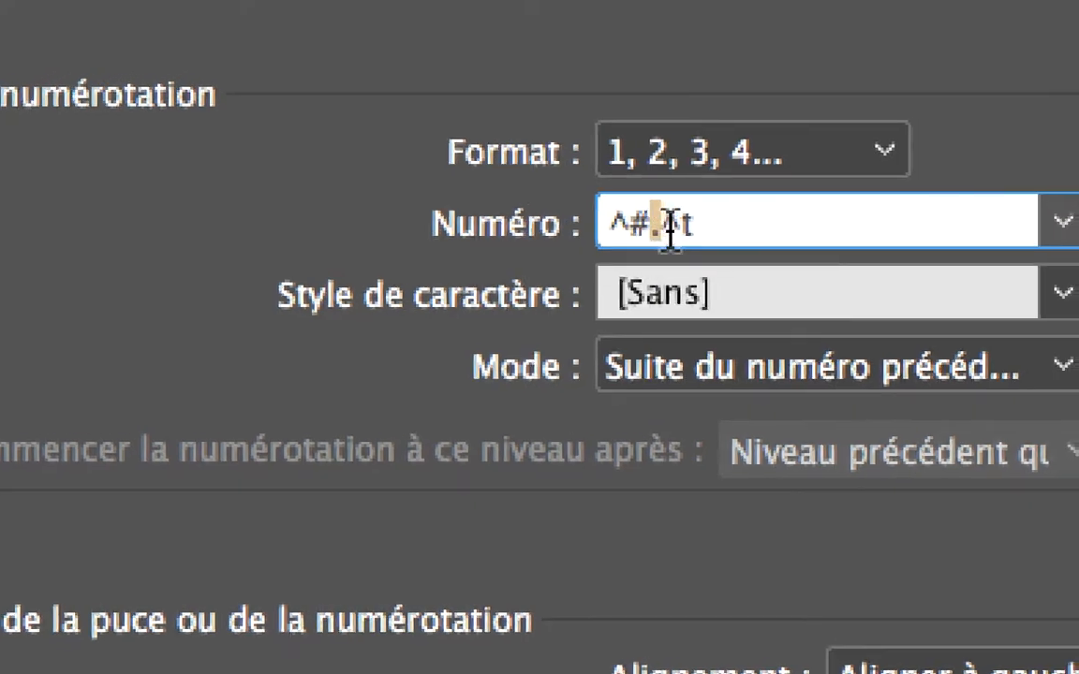
{"action": "double_click", "coordinate": [683, 234]}
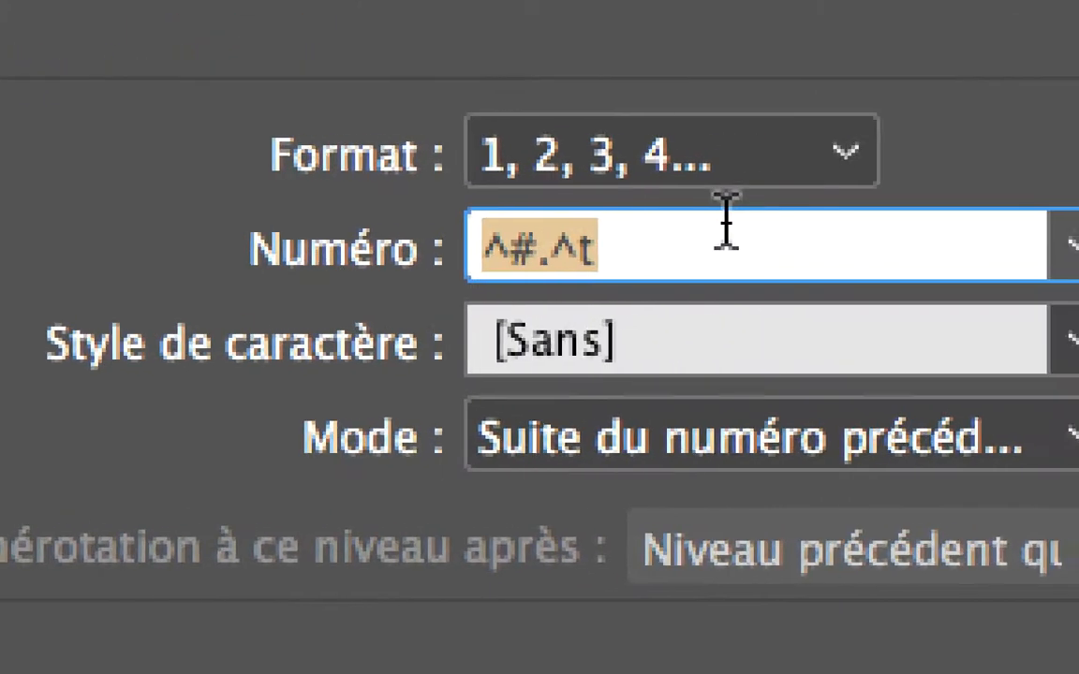
{"action": "left_click_drag", "start_coordinate": [1076, 221], "coordinate": [818, 236]}
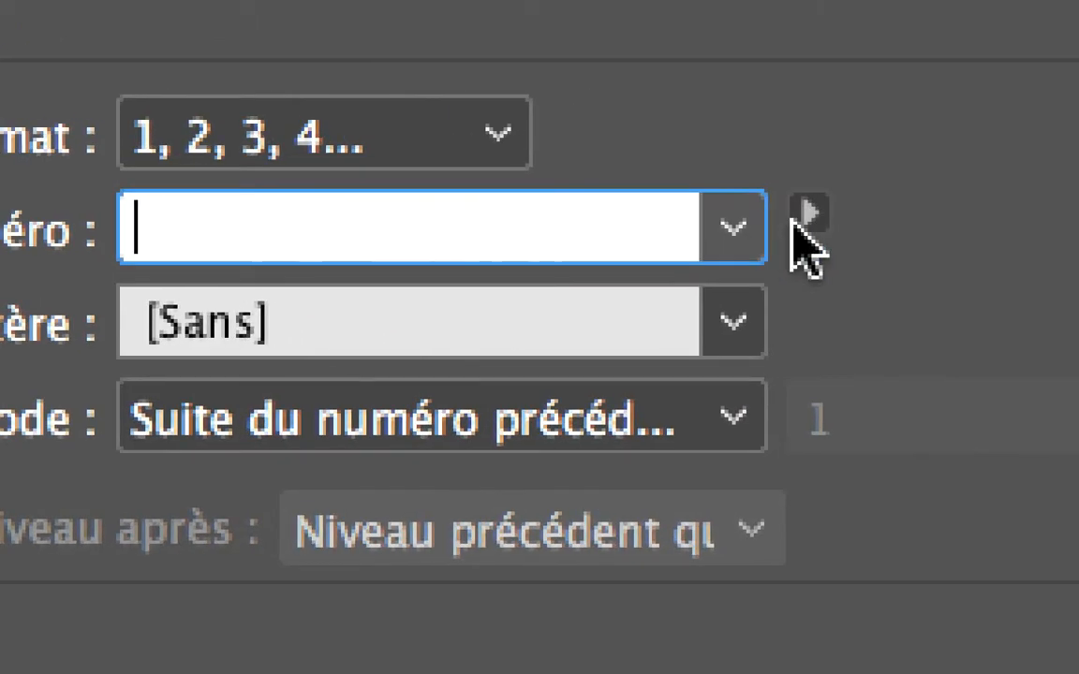
{"action": "left_click", "coordinate": [801, 217]}
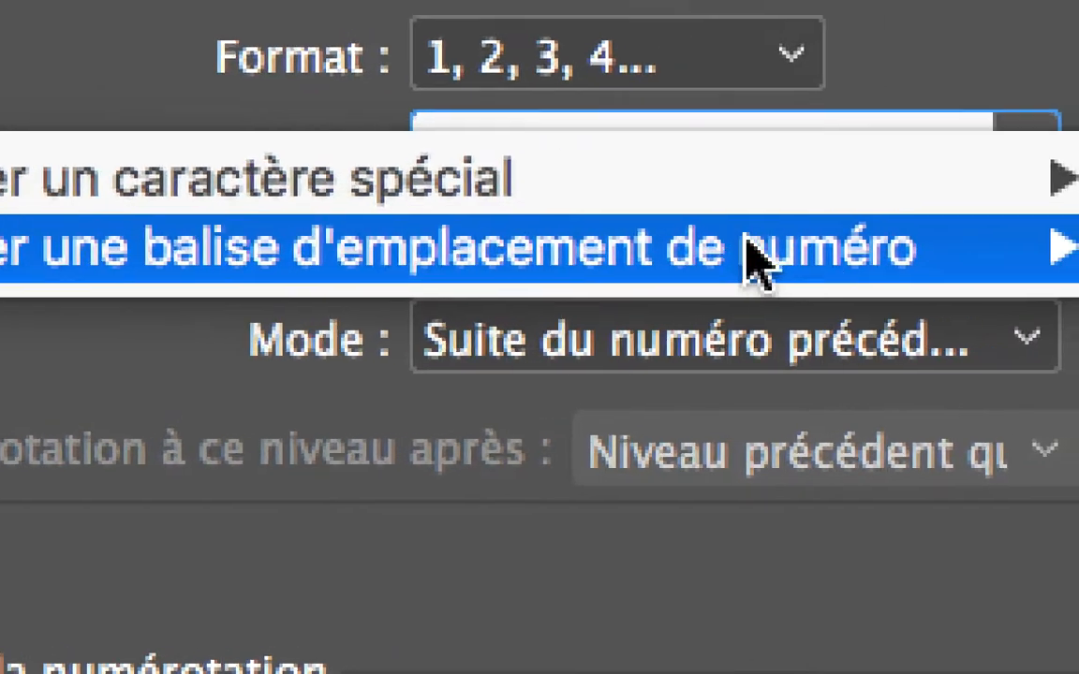
{"action": "mouse_move", "coordinate": [1068, 245]}
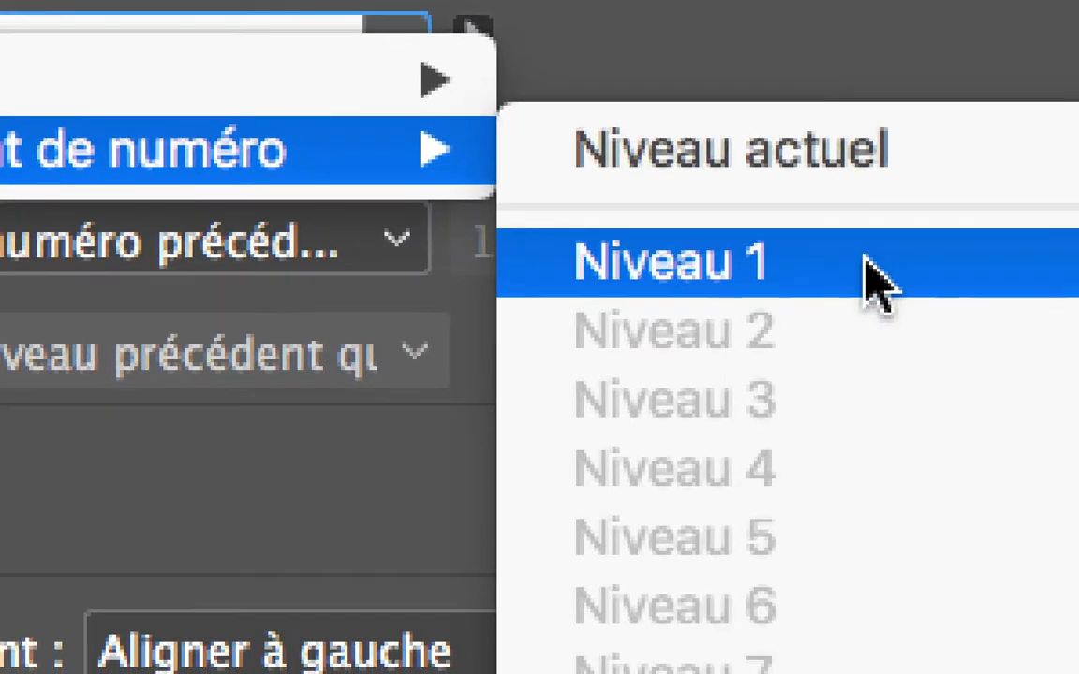
{"action": "left_click", "coordinate": [866, 267]}
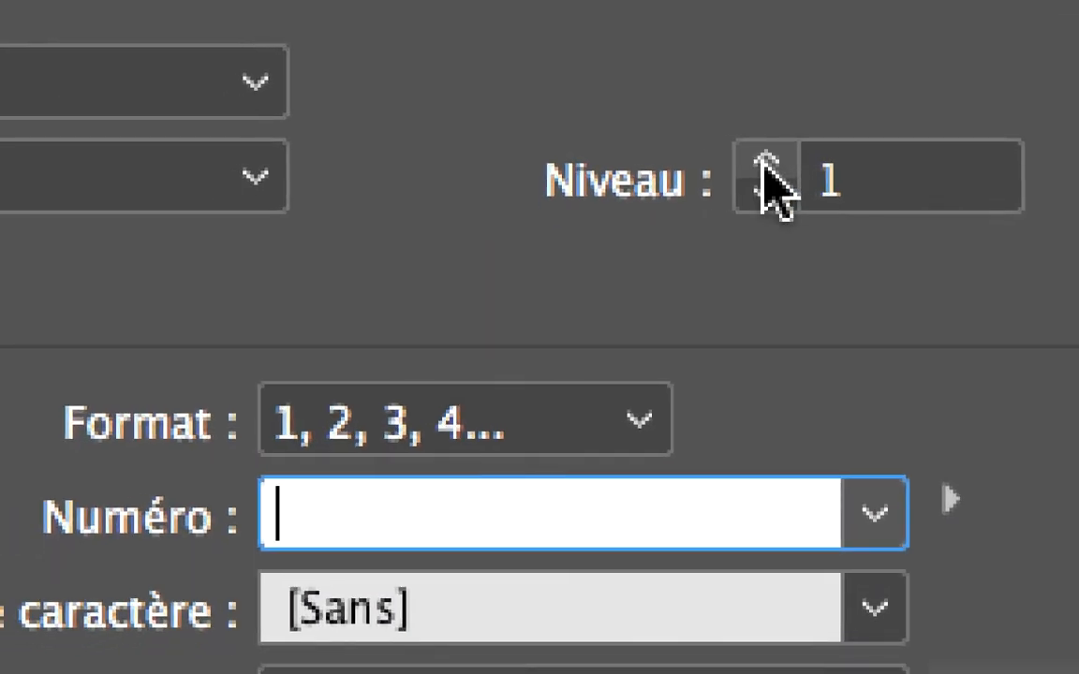
Set the numbering level of the titre de second niveau style to 2 and accept the style options.
{"action": "left_click", "coordinate": [765, 162]}
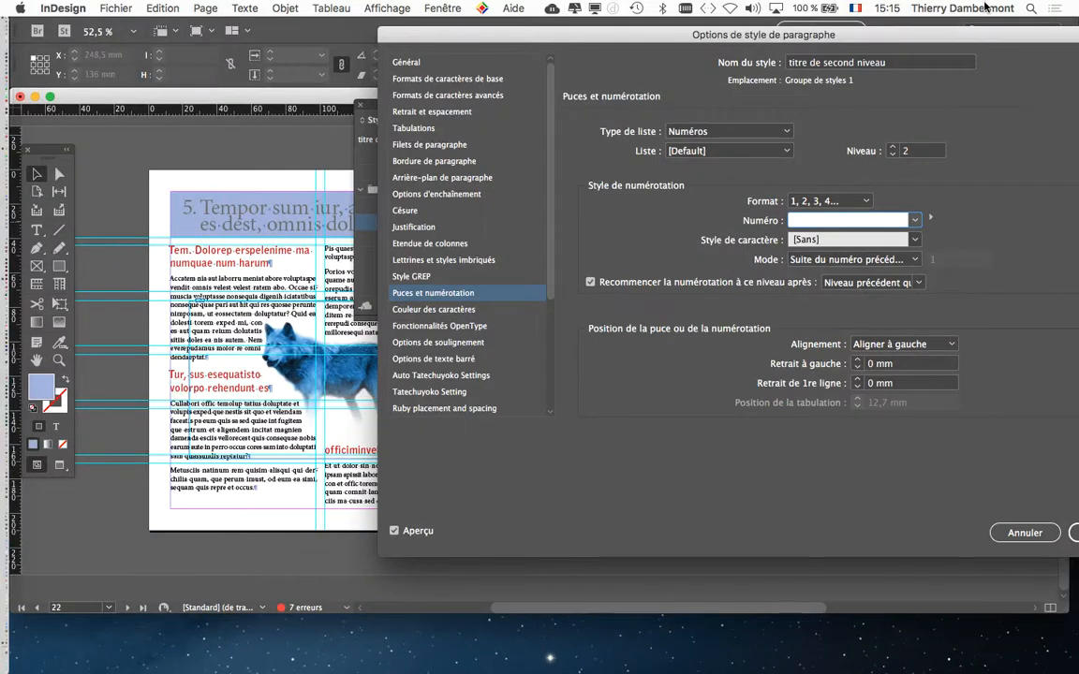
{"action": "left_click_drag", "start_coordinate": [978, 36], "coordinate": [739, 41]}
{"action": "left_click", "coordinate": [866, 538]}
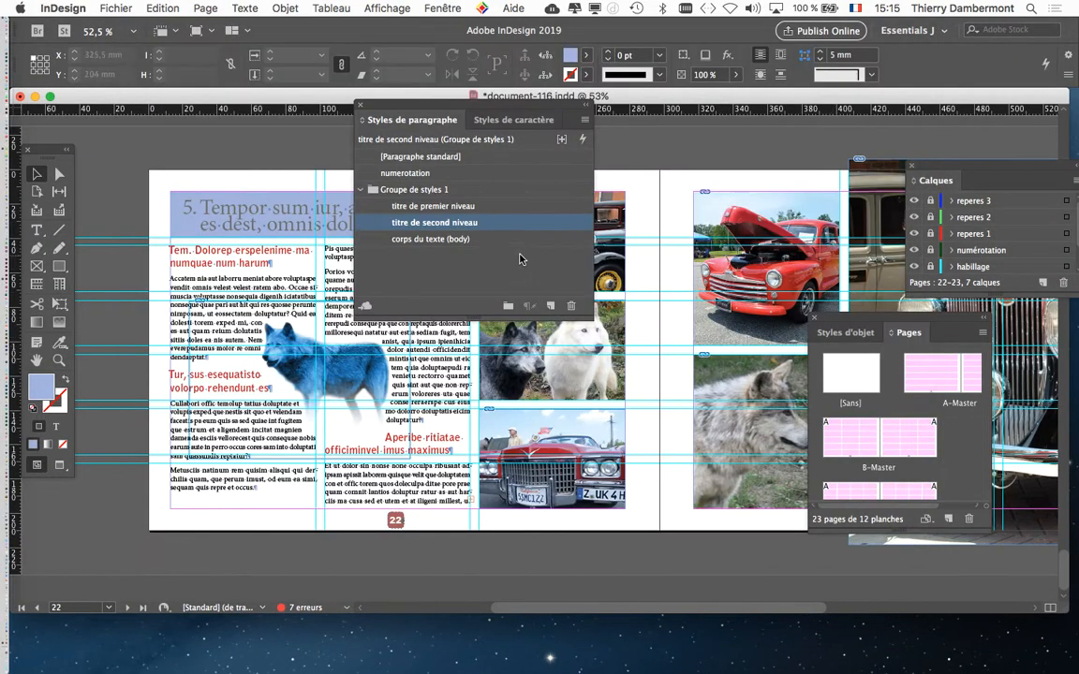
Begin the titre de second niveau style's Numéro expression with the Niveau 1 number placeholder followed by a period (^1.).
{"action": "double_click", "coordinate": [525, 223]}
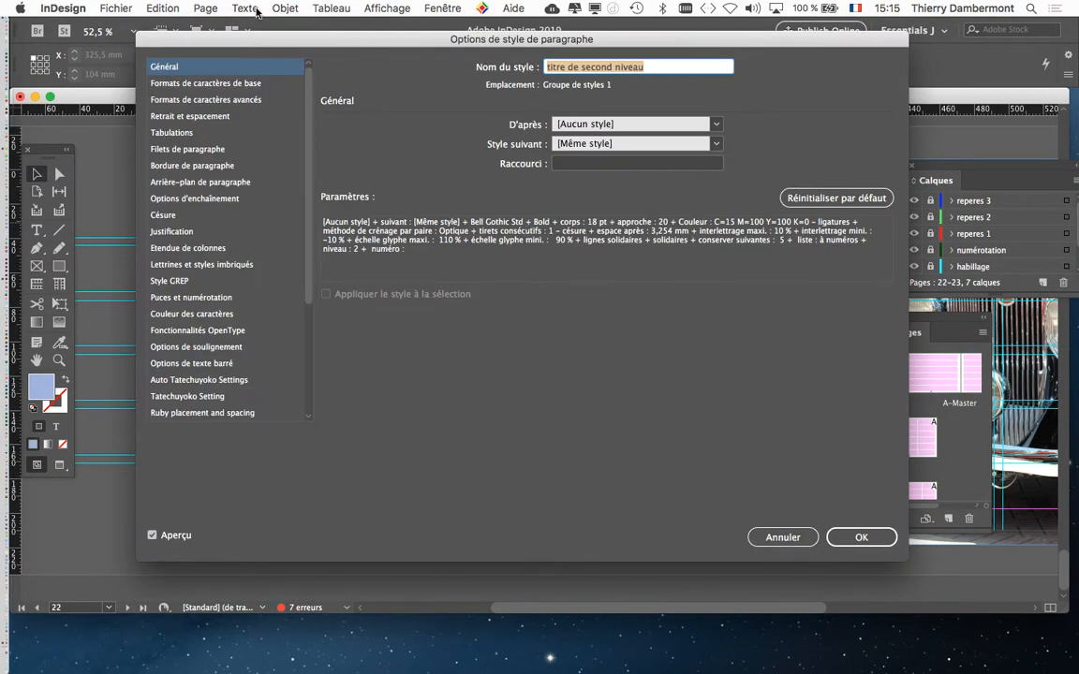
{"action": "left_click_drag", "start_coordinate": [257, 40], "coordinate": [629, 33]}
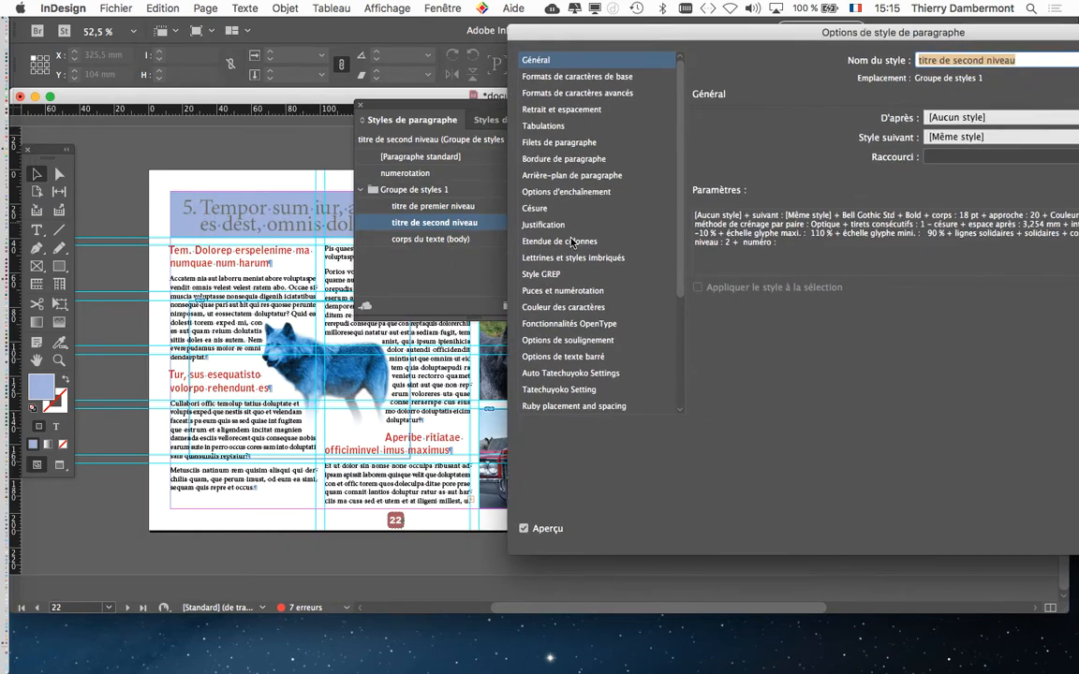
{"action": "left_click", "coordinate": [573, 291]}
{"action": "left_click_drag", "start_coordinate": [635, 47], "coordinate": [498, 39]}
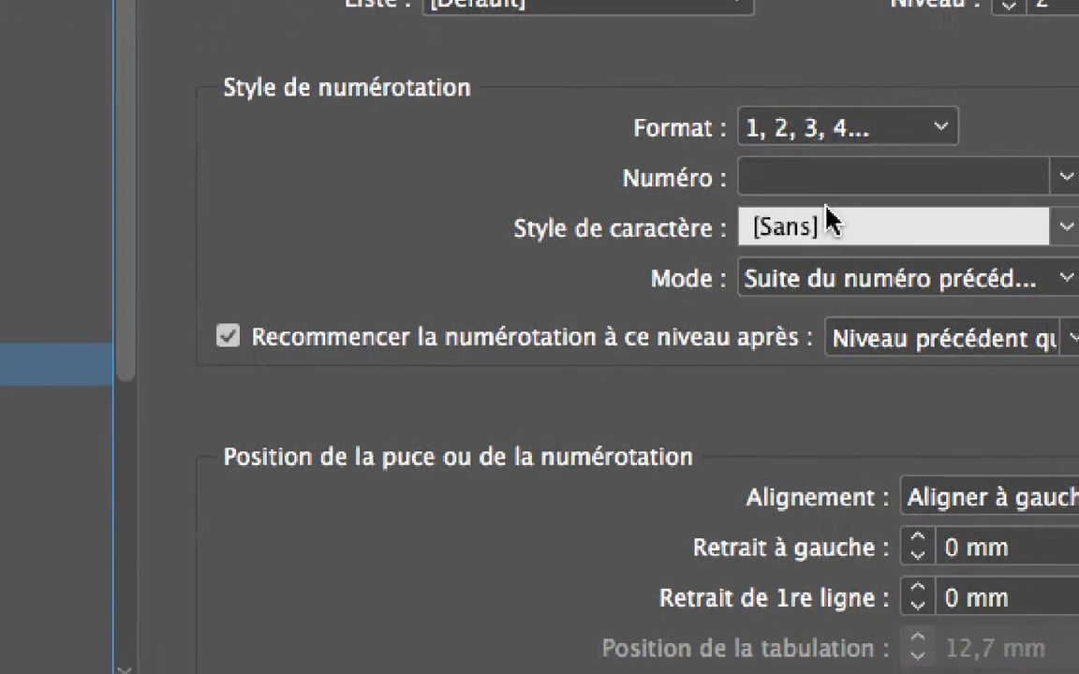
{"action": "left_click", "coordinate": [791, 223]}
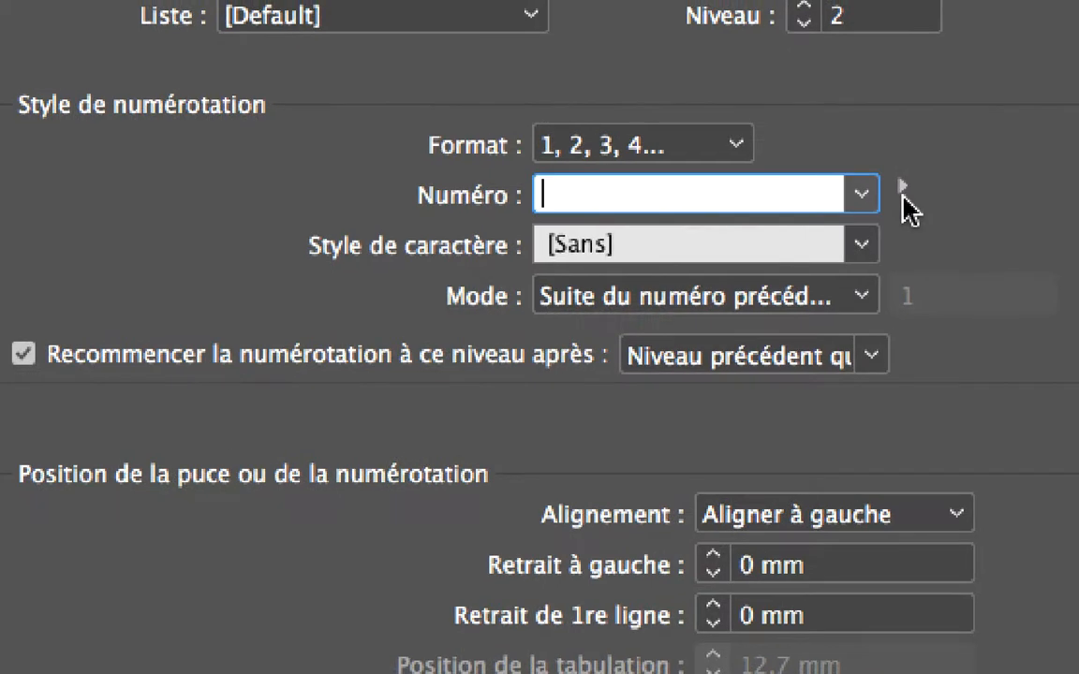
{"action": "left_click", "coordinate": [903, 187]}
{"action": "mouse_move", "coordinate": [832, 241]}
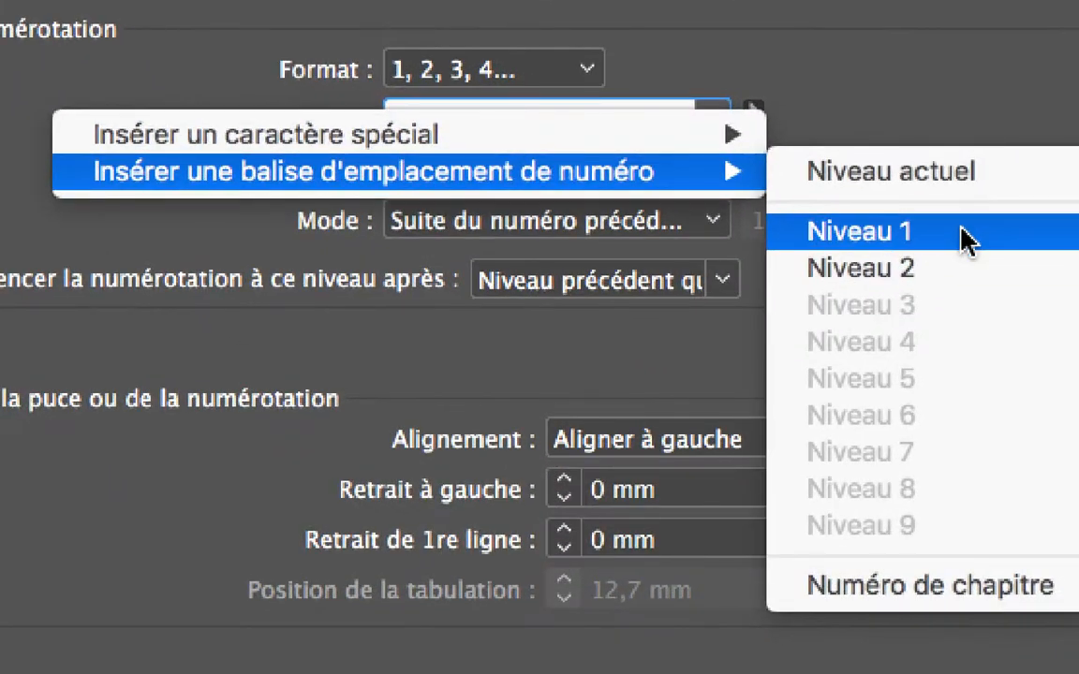
{"action": "left_click", "coordinate": [965, 241]}
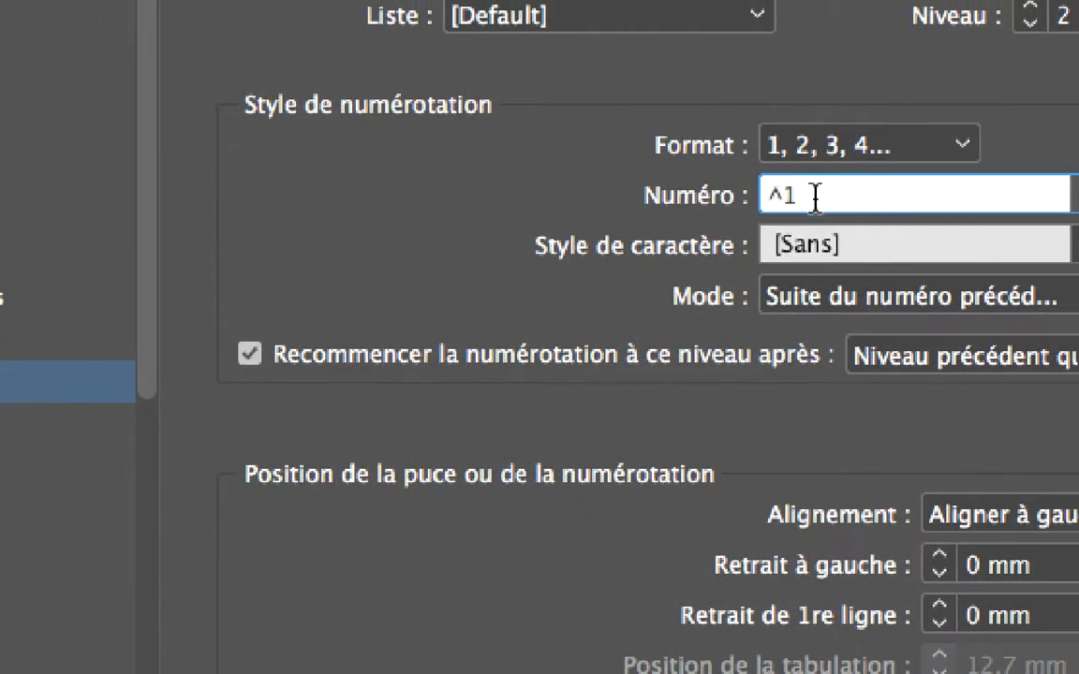
{"action": "type", "text": "."}
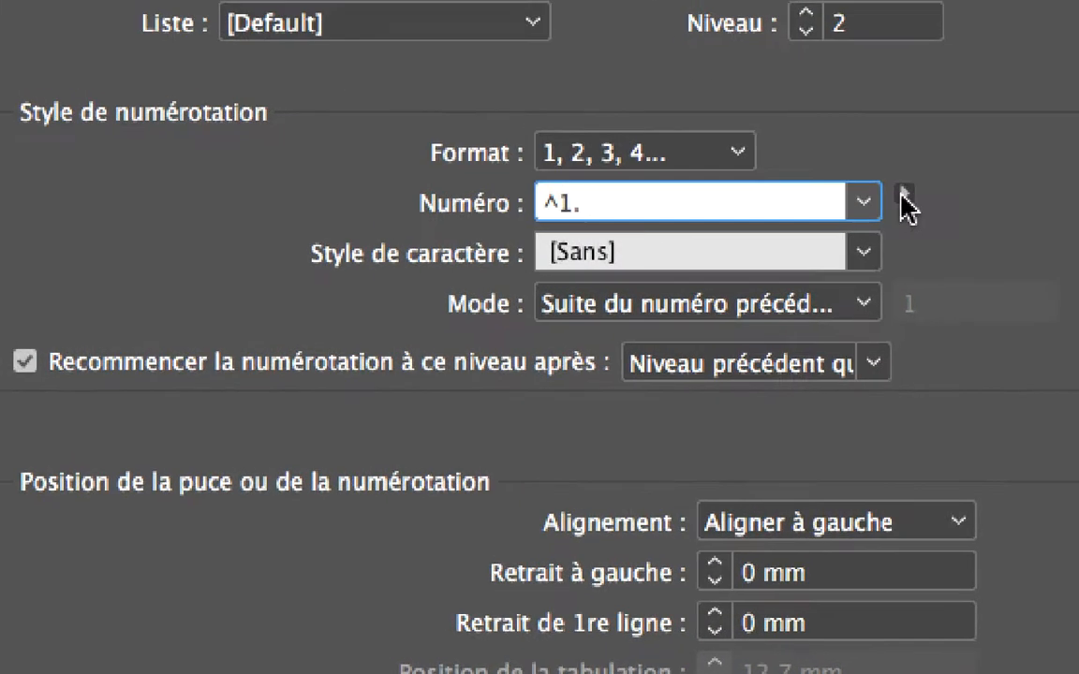
Append the Niveau 2 number placeholder and a closing period to the Numéro expression, making it ^1.^2.
{"action": "left_click", "coordinate": [903, 187]}
{"action": "mouse_move", "coordinate": [898, 217]}
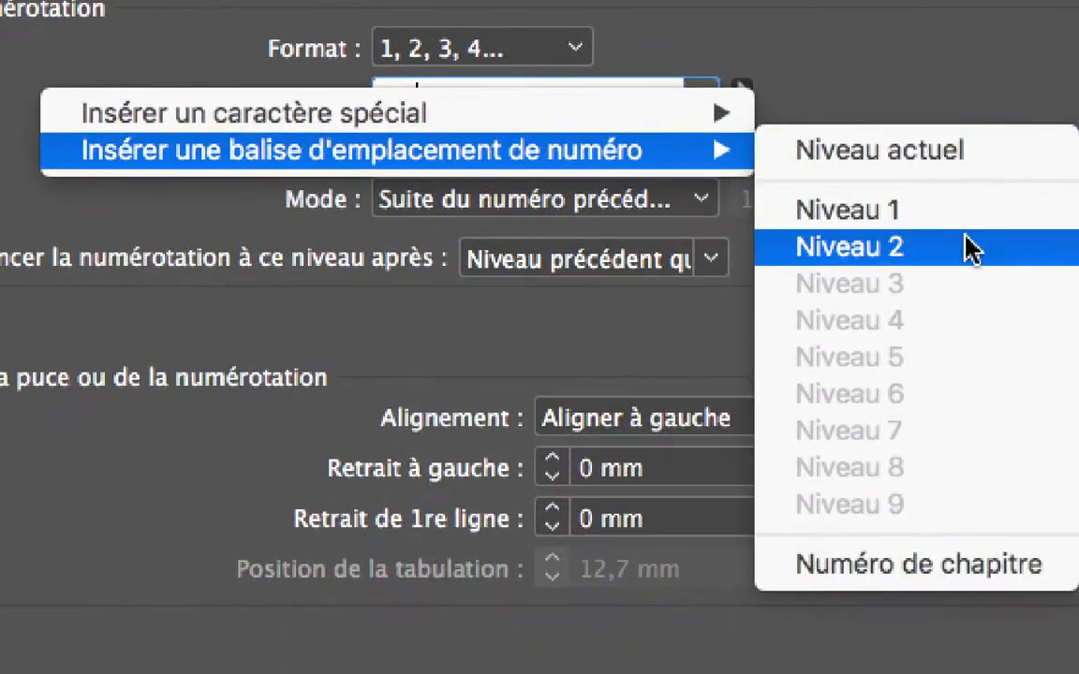
{"action": "left_click", "coordinate": [1063, 309]}
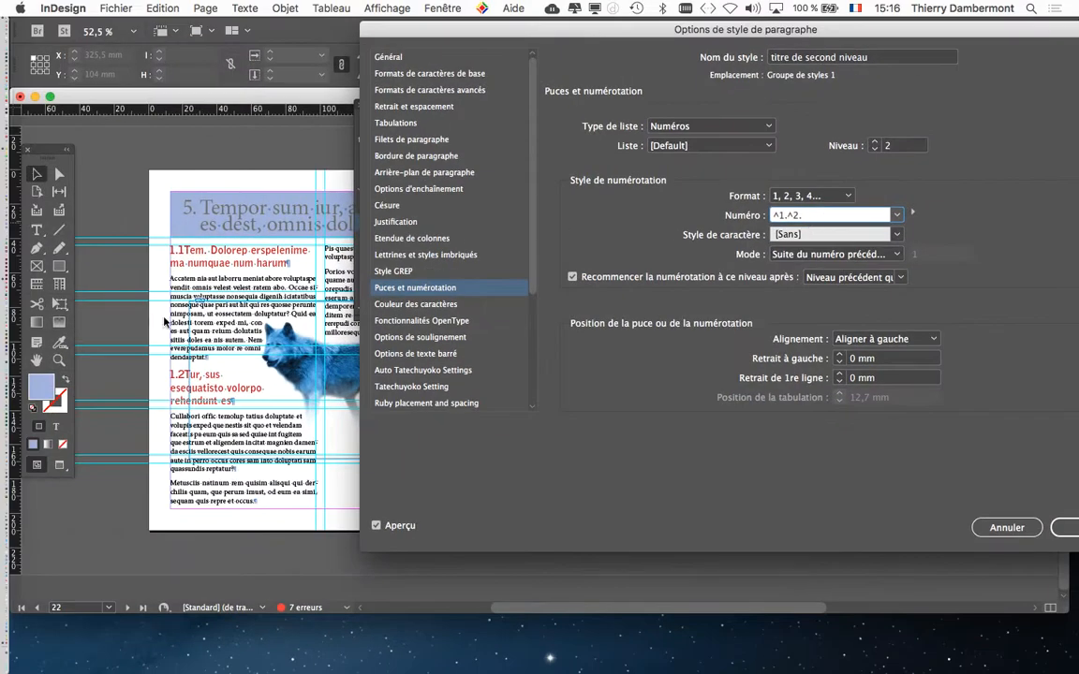
Toggle the Aperçu preview off and on to check the new ^1.^2. numbering on the second-level headings.
{"action": "left_click", "coordinate": [385, 526]}
{"action": "left_click", "coordinate": [376, 526]}
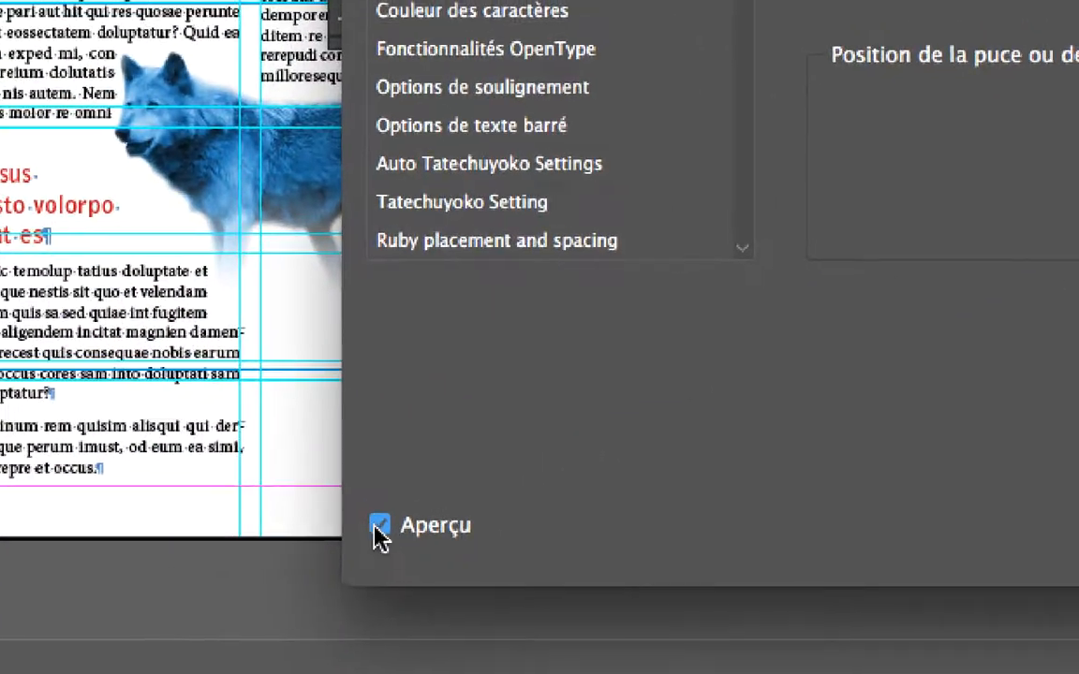
{"action": "left_click", "coordinate": [85, 666]}
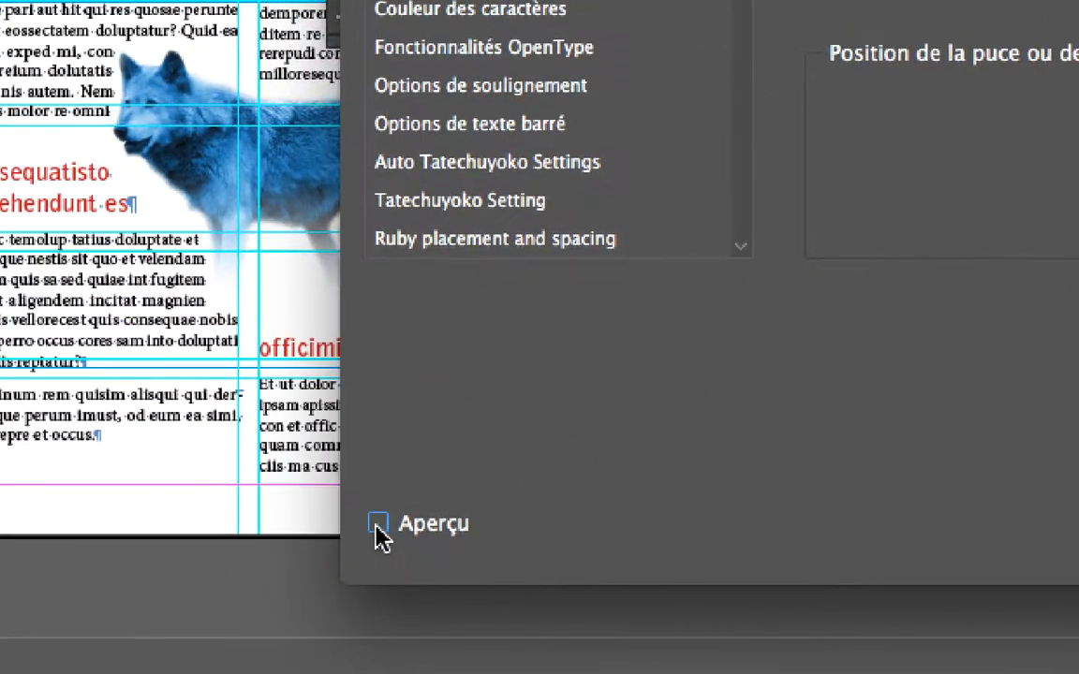
{"action": "left_click", "coordinate": [85, 666]}
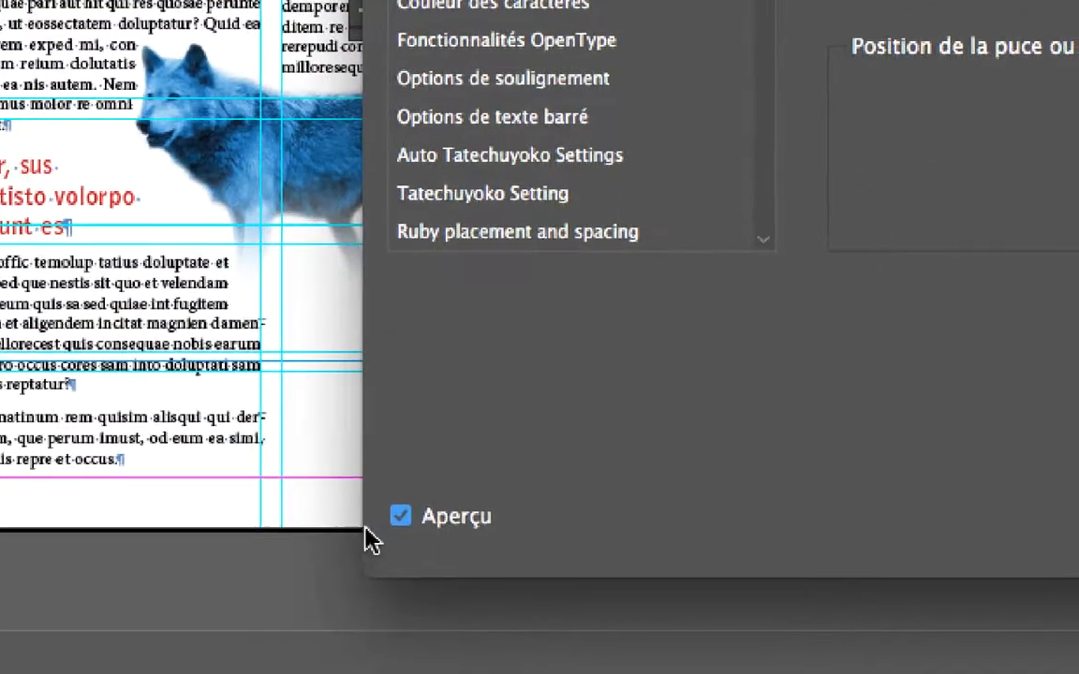
{"action": "left_click", "coordinate": [400, 516]}
{"action": "left_click", "coordinate": [400, 516]}
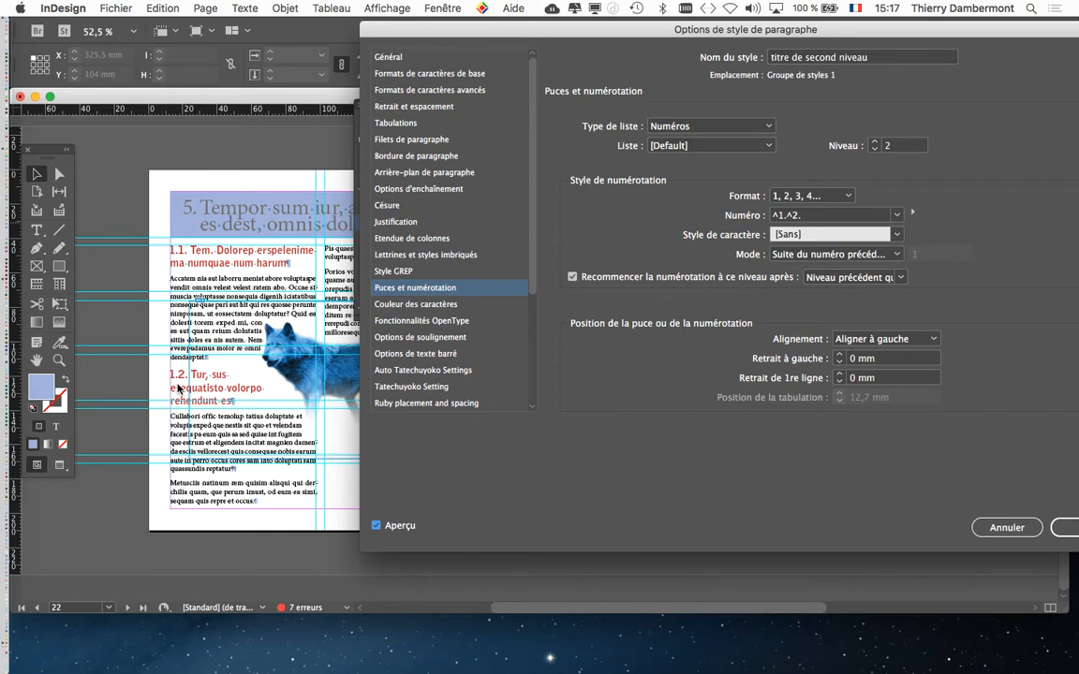
Assign the numéros des grands titres list to the titre de second niveau style's numbering in place of the default list.
{"action": "left_click_drag", "start_coordinate": [655, 36], "coordinate": [711, 95]}
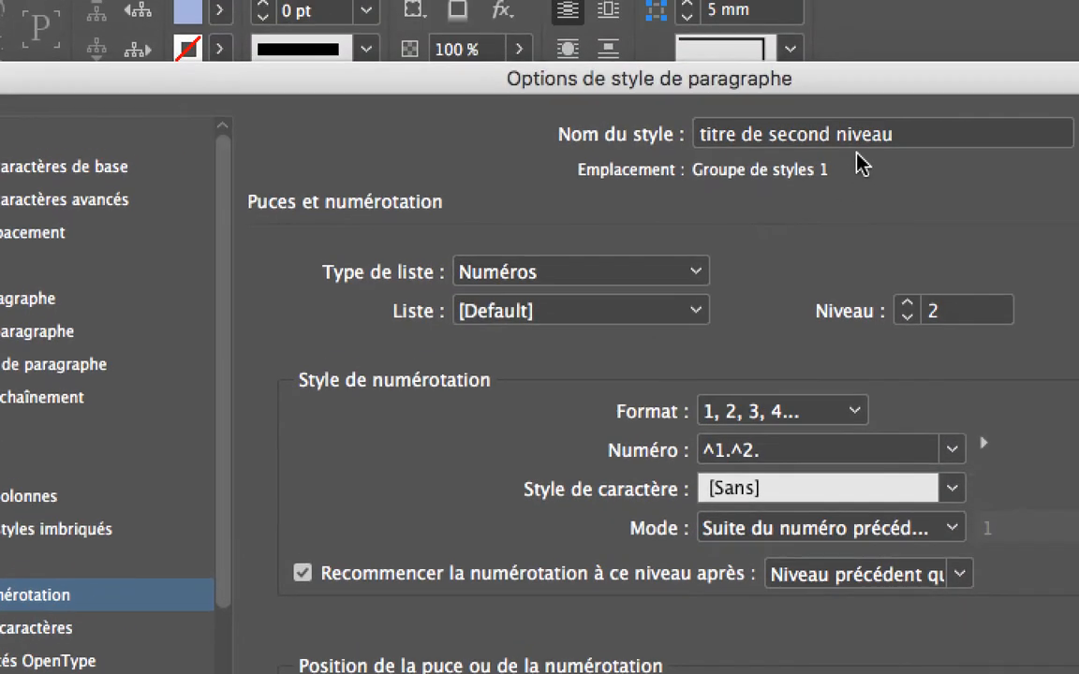
{"action": "left_click", "coordinate": [693, 310]}
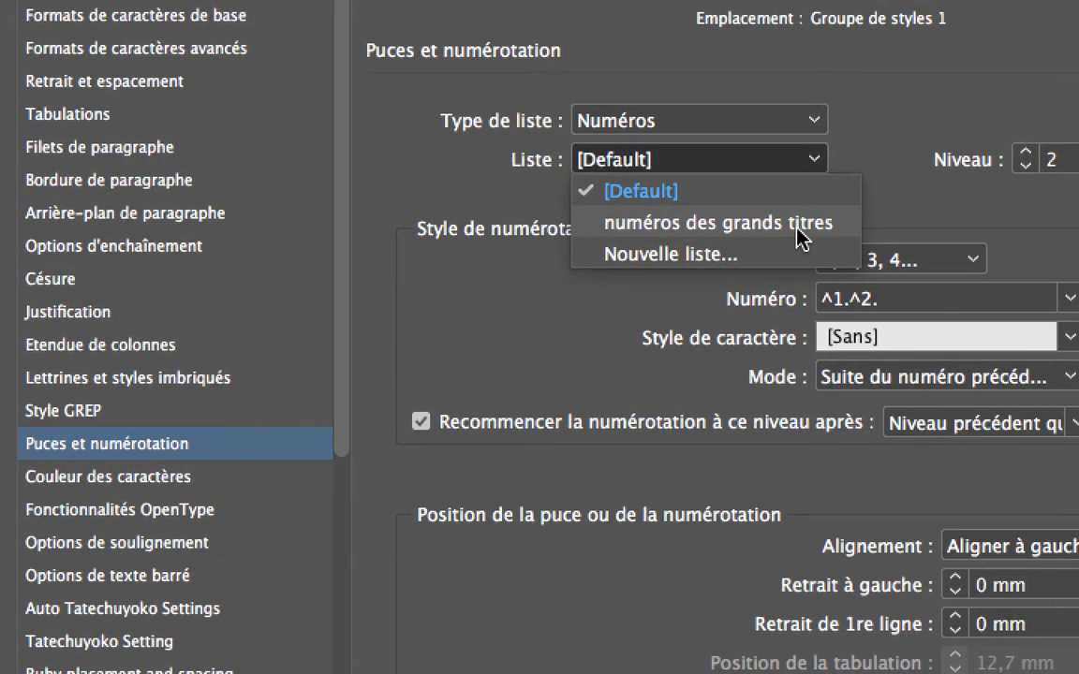
{"action": "left_click", "coordinate": [801, 234]}
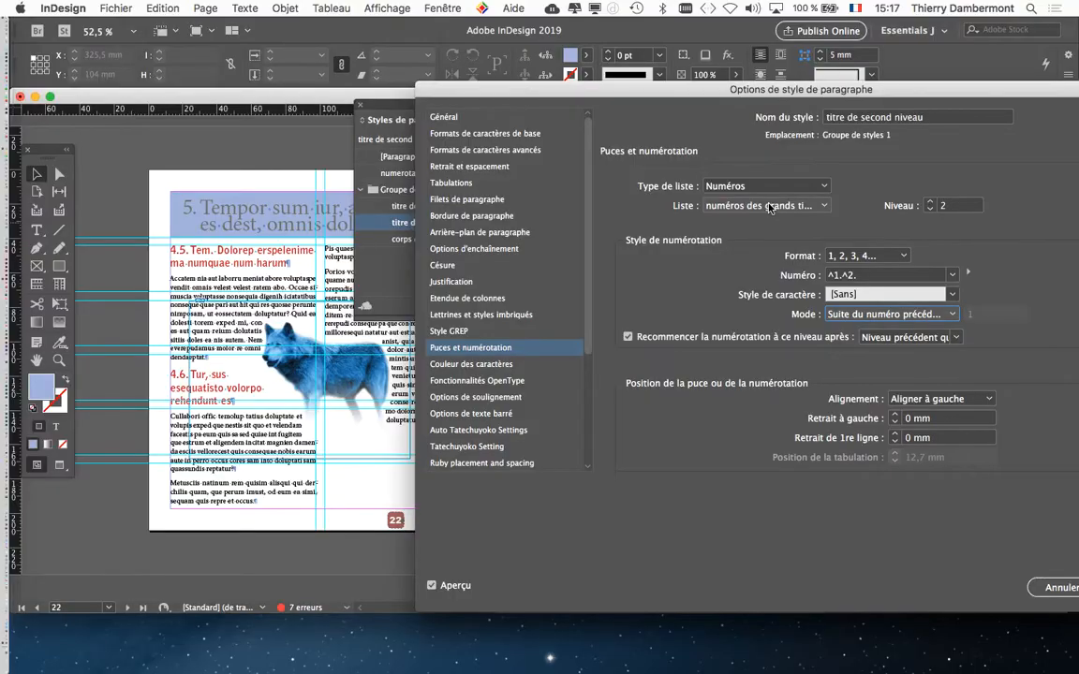
{"action": "left_click_drag", "start_coordinate": [974, 101], "coordinate": [729, 100]}
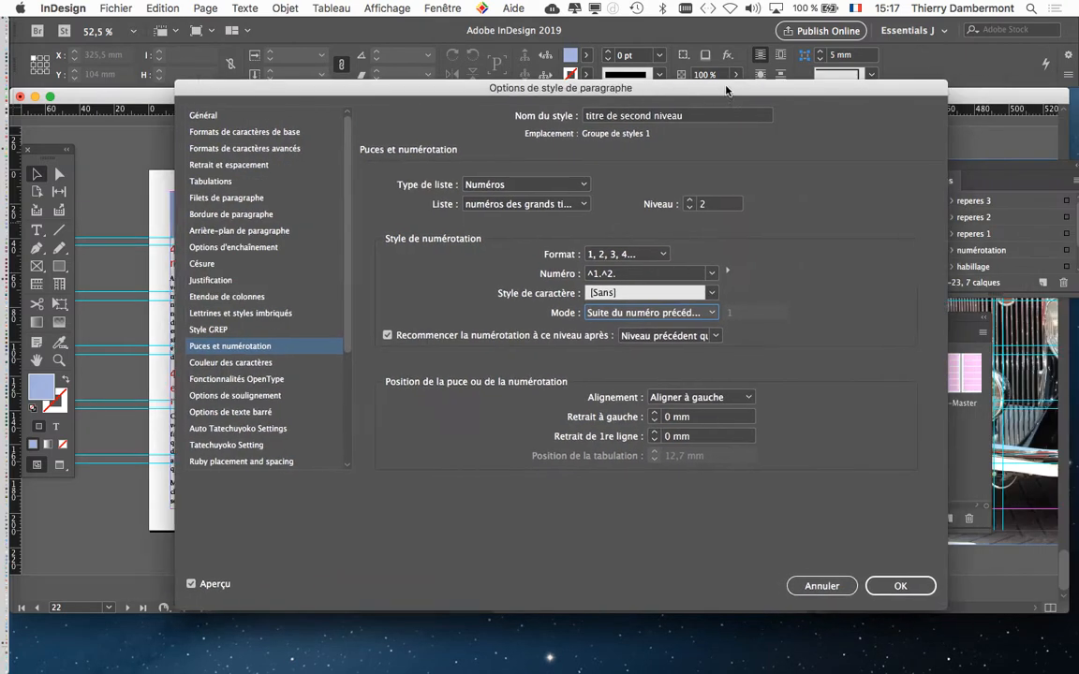